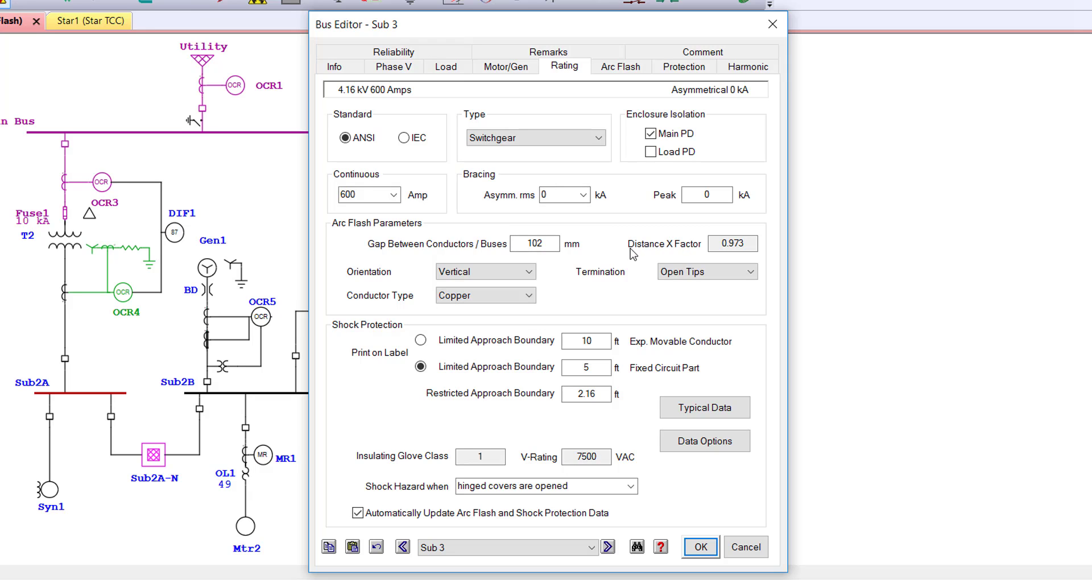
Keep Sub 3 as Switchgear, set its 7 ft Fixed Circuit Part boundary, and open the typical shock and arc flash data
{"action": "left_click", "coordinate": [600, 140]}
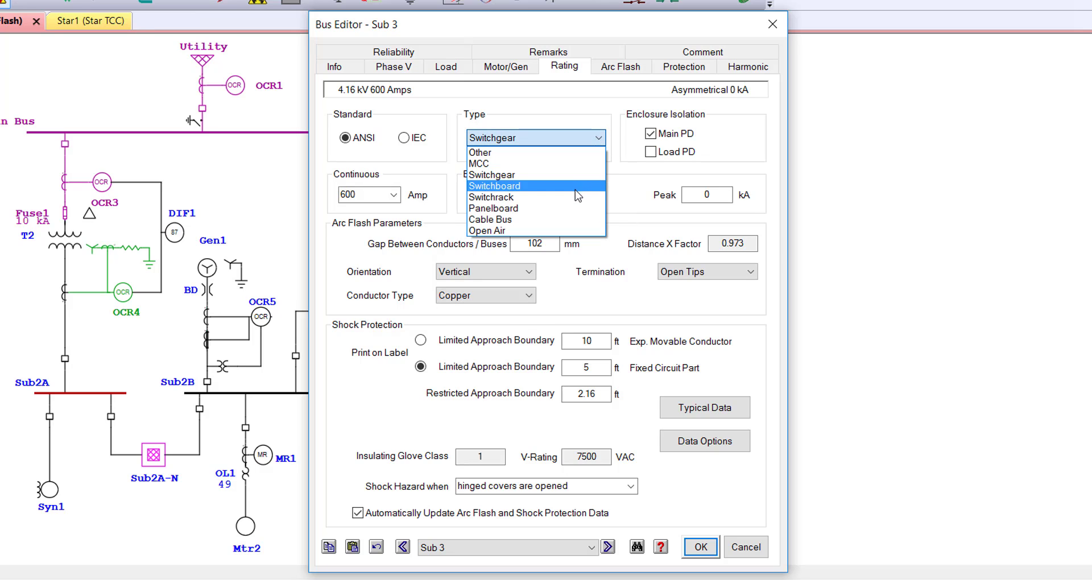
{"action": "left_click", "coordinate": [626, 194]}
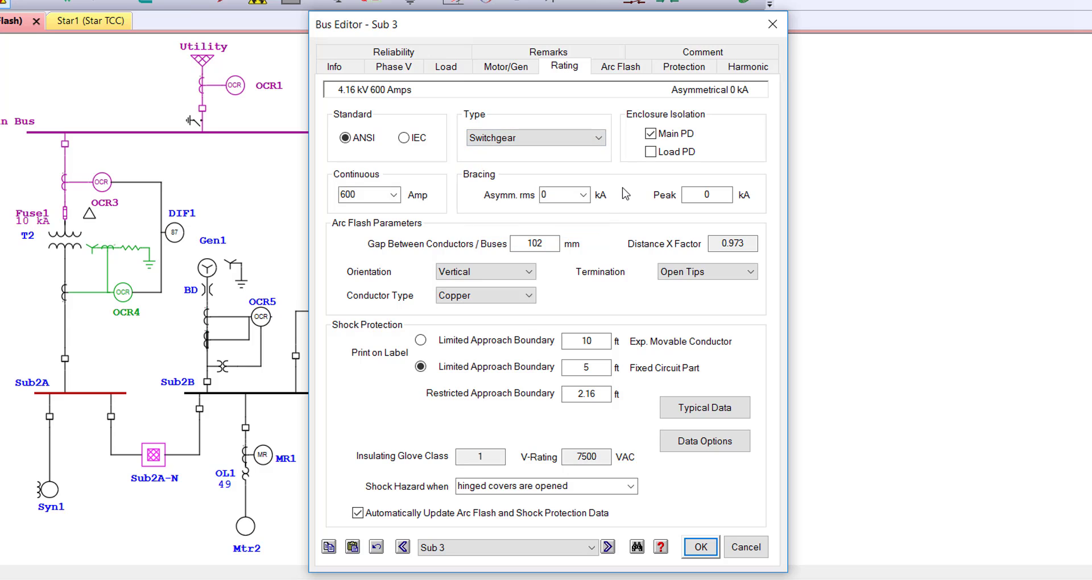
{"action": "key", "text": "alt+Down"}
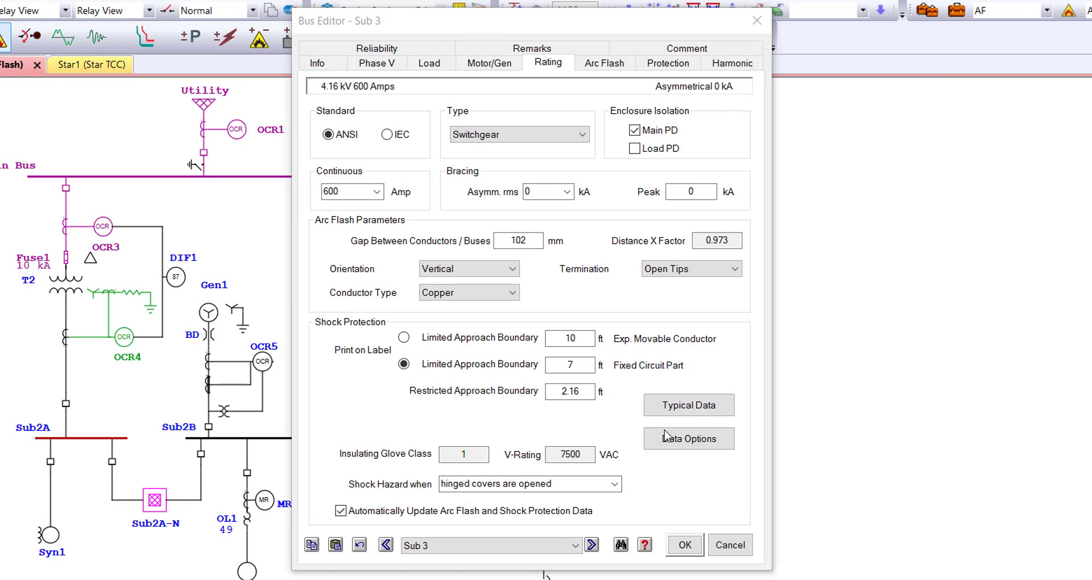
{"action": "left_click", "coordinate": [671, 439]}
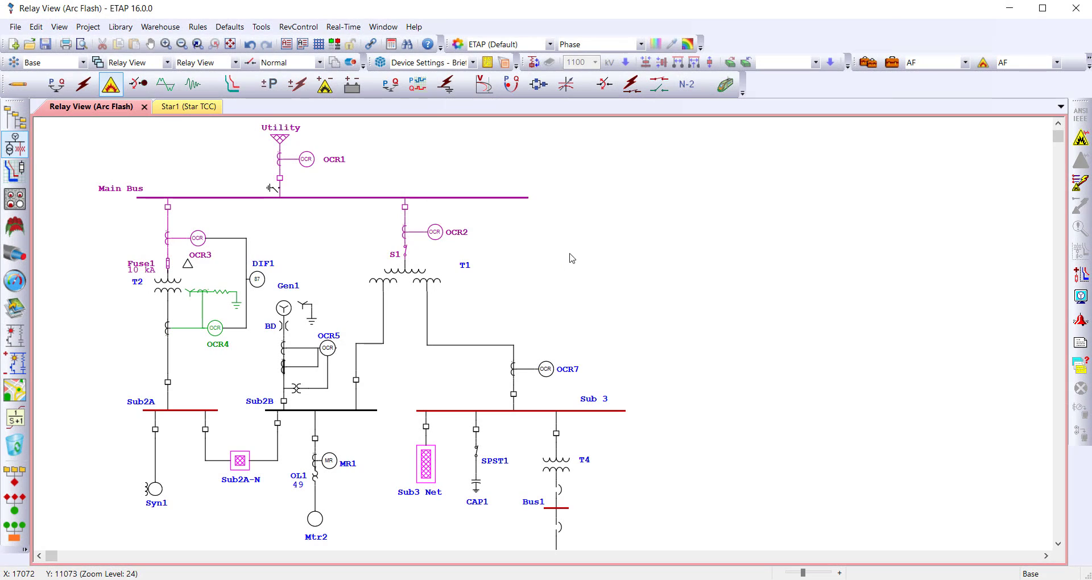
In the study case Parameters, choose Global for bus gap/X-factor and shock protection boundaries, and open the typical gap table
{"action": "left_click", "coordinate": [892, 62]}
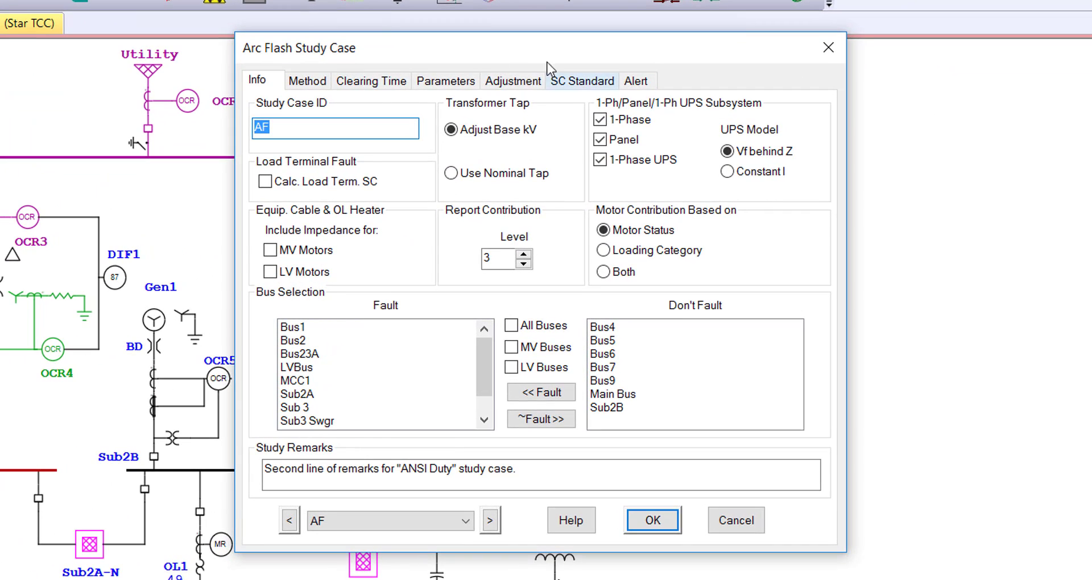
{"action": "left_click", "coordinate": [449, 81]}
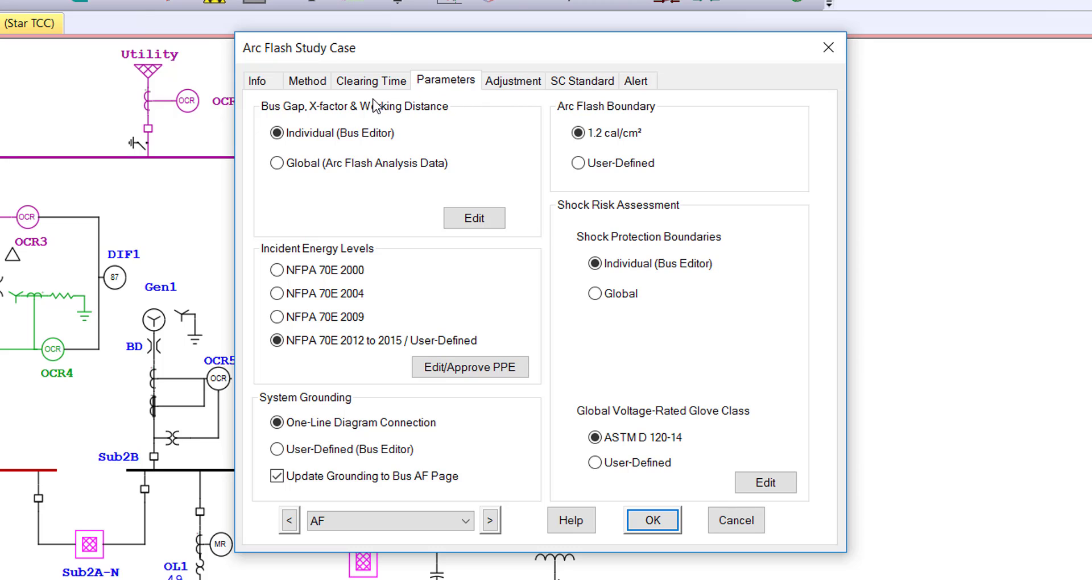
{"action": "left_click", "coordinate": [342, 161]}
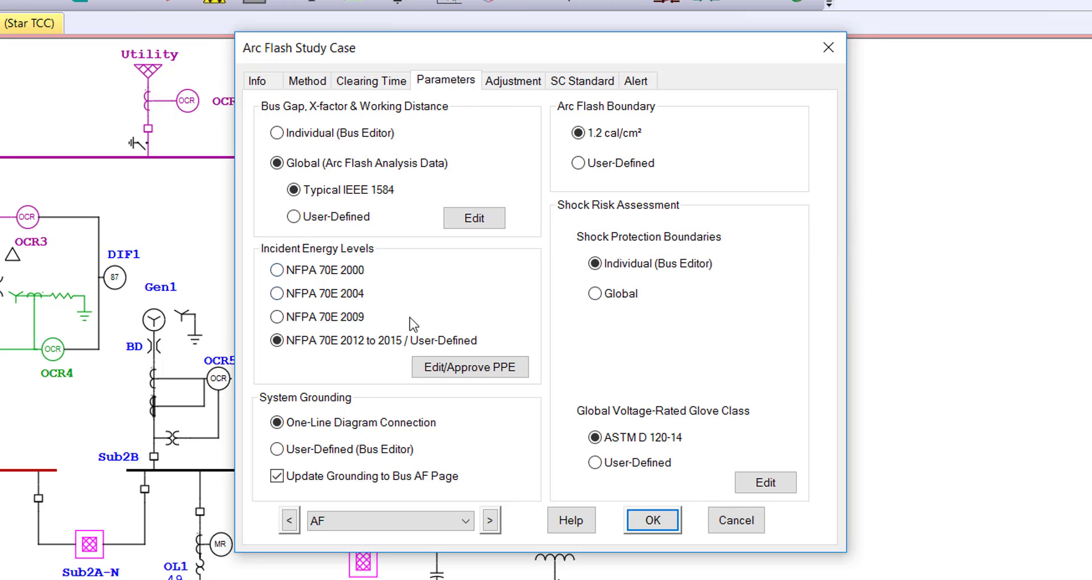
{"action": "left_click", "coordinate": [595, 294]}
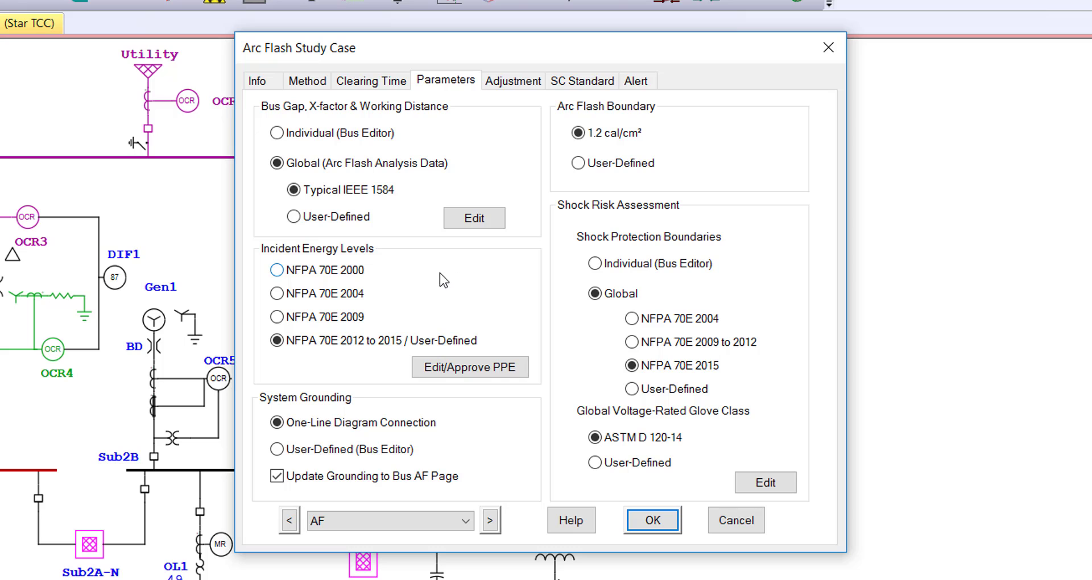
{"action": "left_click", "coordinate": [480, 224]}
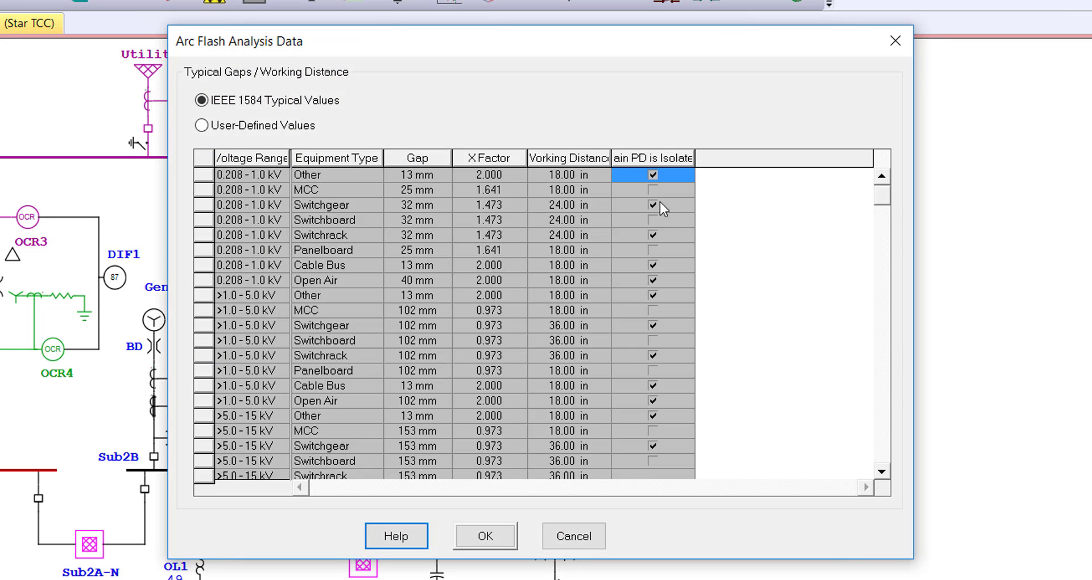
Keep the IEEE 1584 typical gap values and accept the NFPA 70E 2015 shock boundary data
{"action": "left_click_drag", "start_coordinate": [595, 32], "coordinate": [941, 93]}
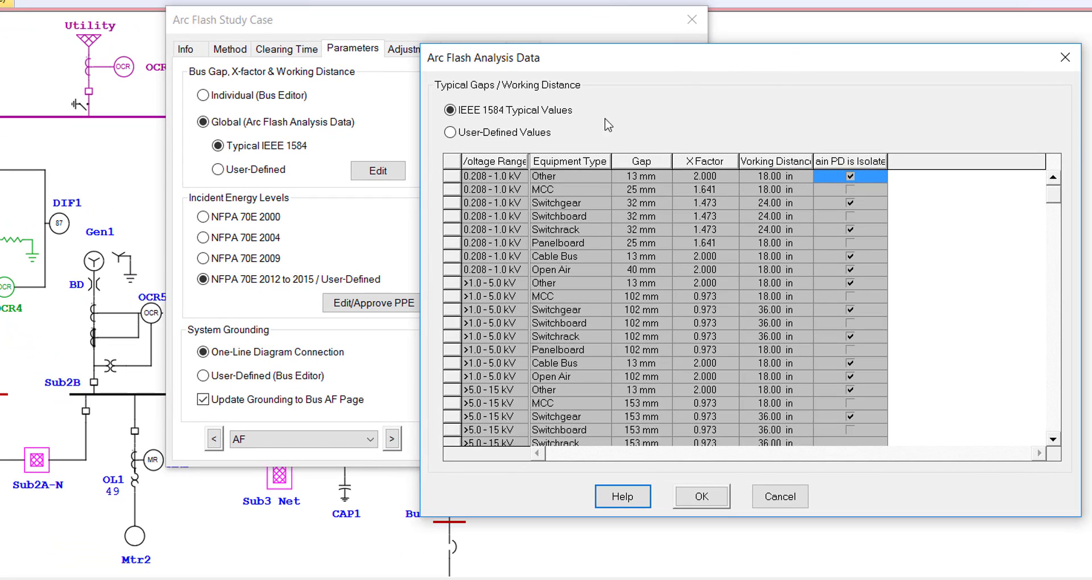
{"action": "left_click", "coordinate": [464, 135]}
{"action": "key", "text": "Up"}
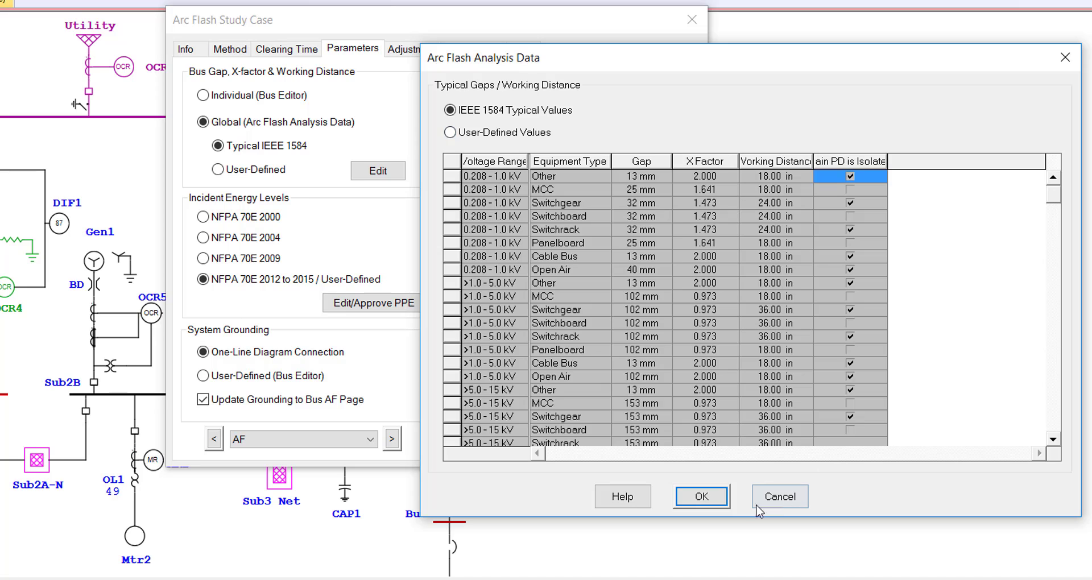
{"action": "left_click", "coordinate": [702, 497]}
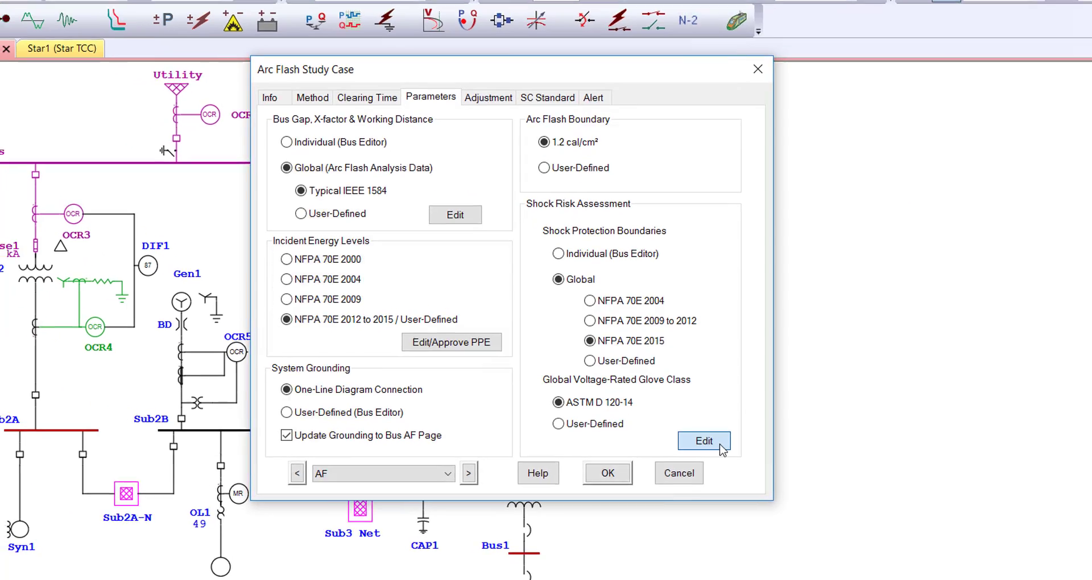
{"action": "left_click", "coordinate": [660, 414]}
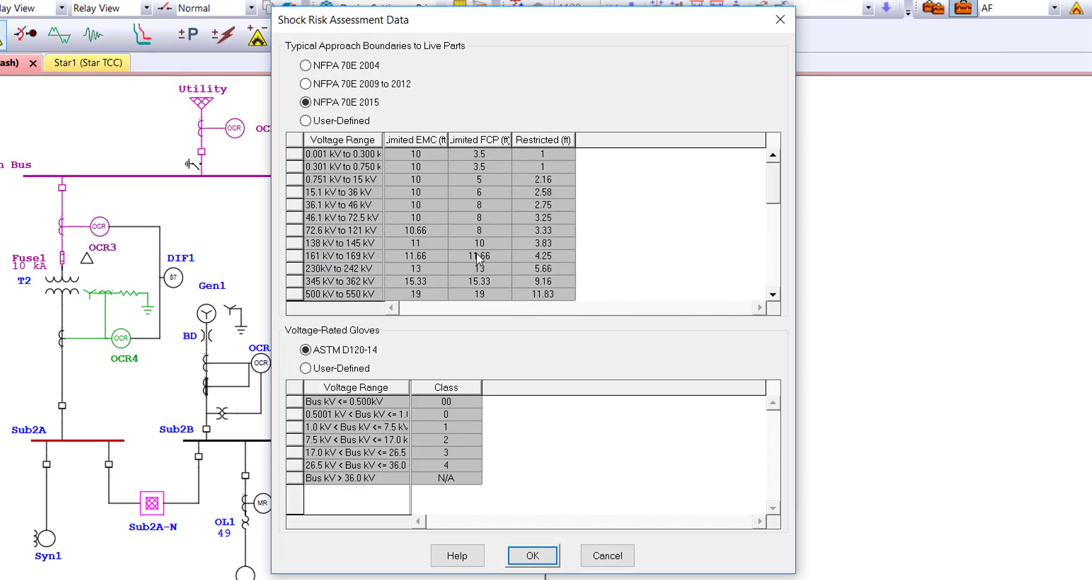
{"action": "left_click", "coordinate": [533, 556]}
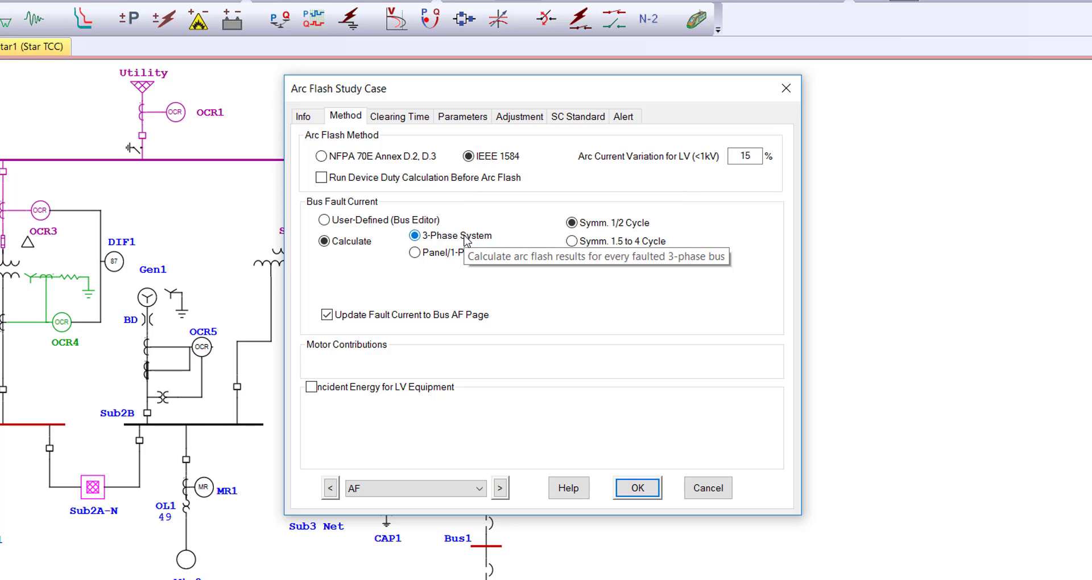
Enable Incident Energy for LV Equipment on the Method tab and review the clearing time settings
{"action": "left_click", "coordinate": [311, 387]}
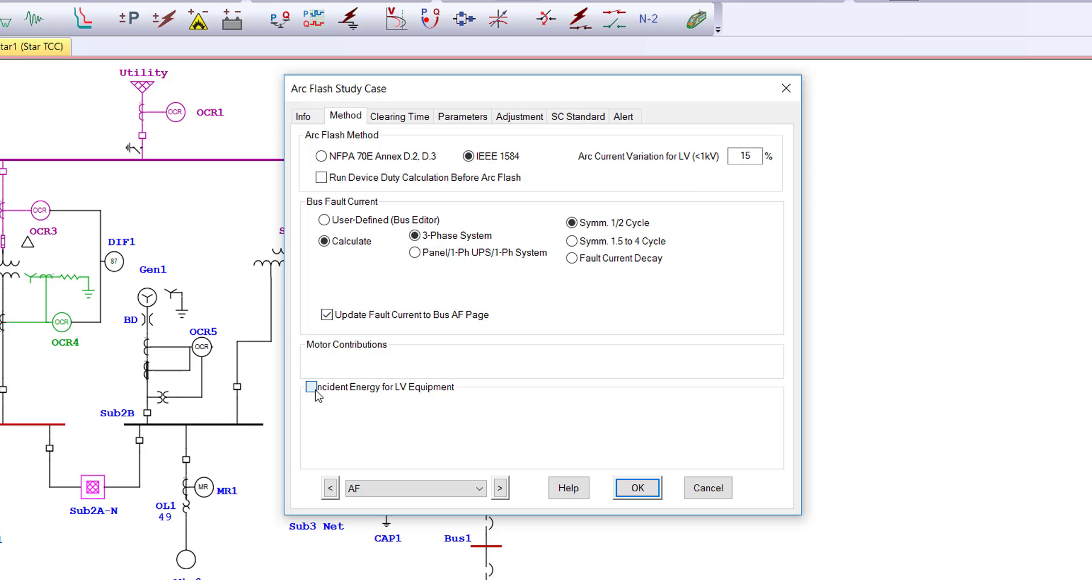
{"action": "key", "text": "ctrl+Tab"}
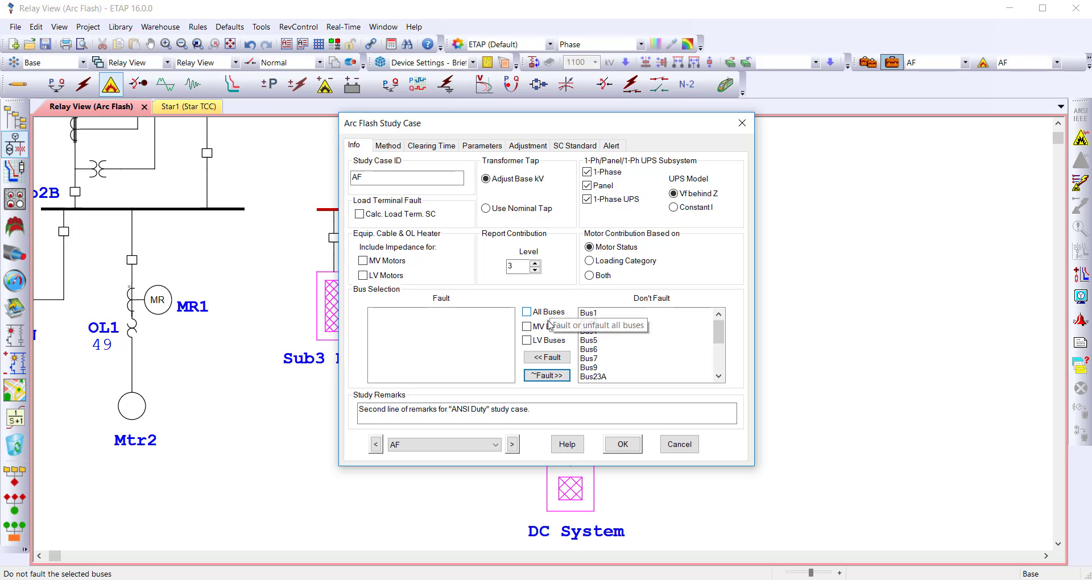
Add the LV buses to the fault list, fault Sub 3, and run arc flash (Level C, 7.072 at 25.14 kA)
{"action": "left_click", "coordinate": [546, 357]}
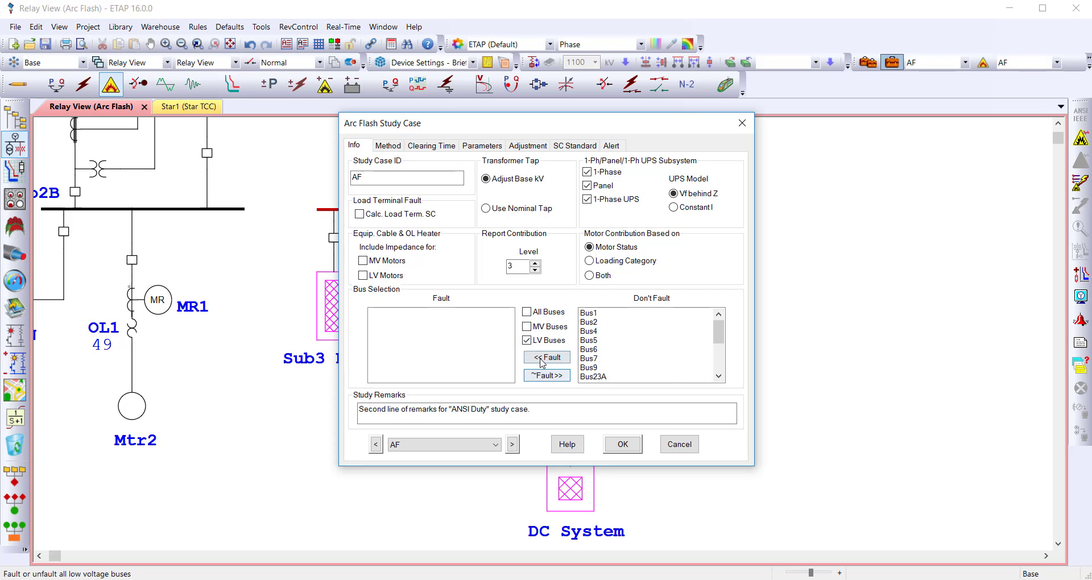
{"action": "left_click", "coordinate": [623, 443]}
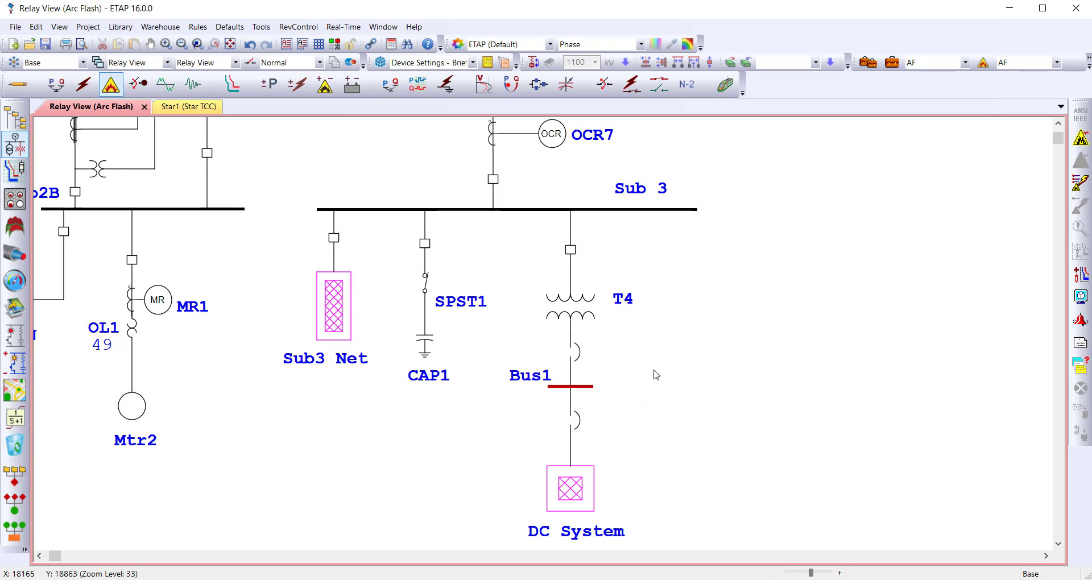
{"action": "left_click", "coordinate": [583, 210]}
{"action": "right_click", "coordinate": [584, 210]}
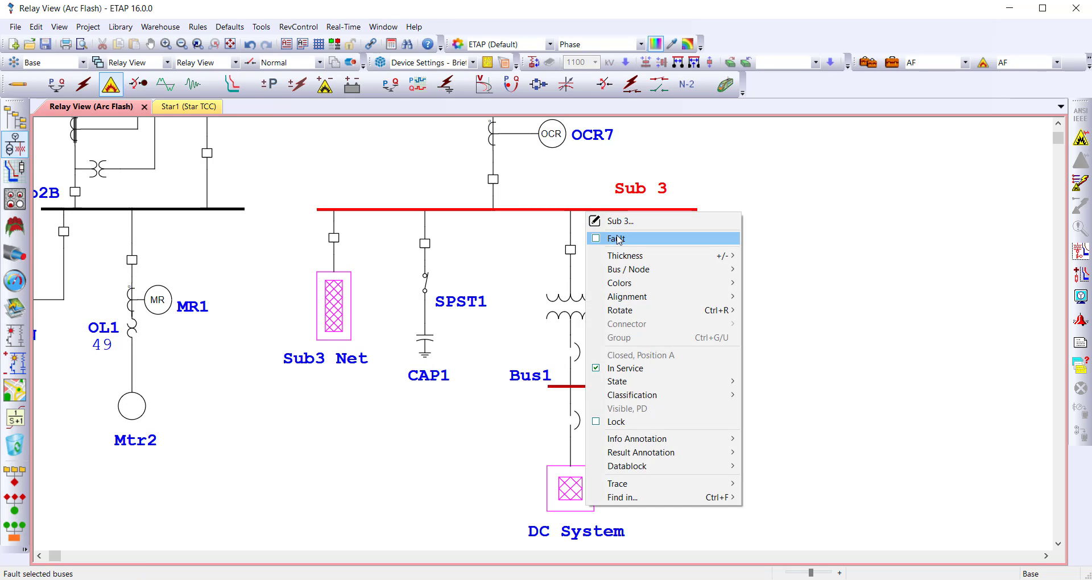
{"action": "left_click", "coordinate": [612, 239]}
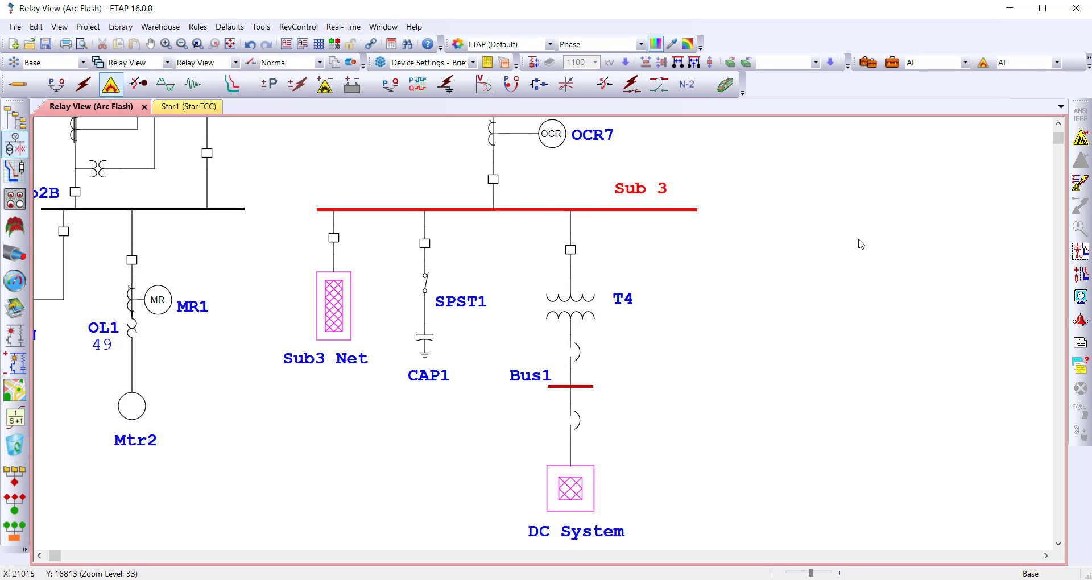
{"action": "left_click", "coordinate": [1080, 137]}
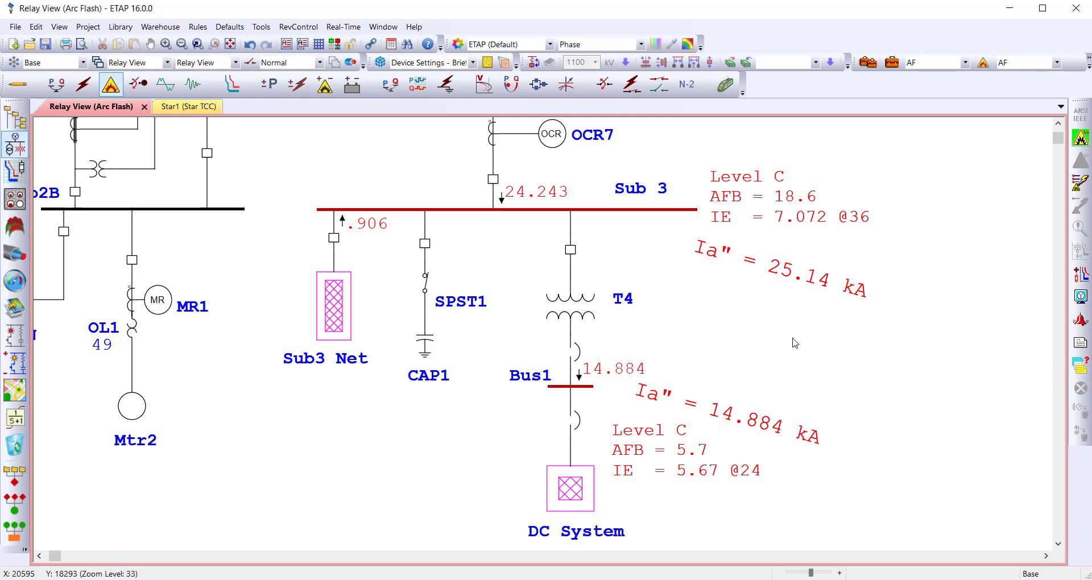
Place a sequence-of-operation fault on Bus1, then select the Stage 1 configuration and 2015 Renewables revision
{"action": "left_click", "coordinate": [1081, 182]}
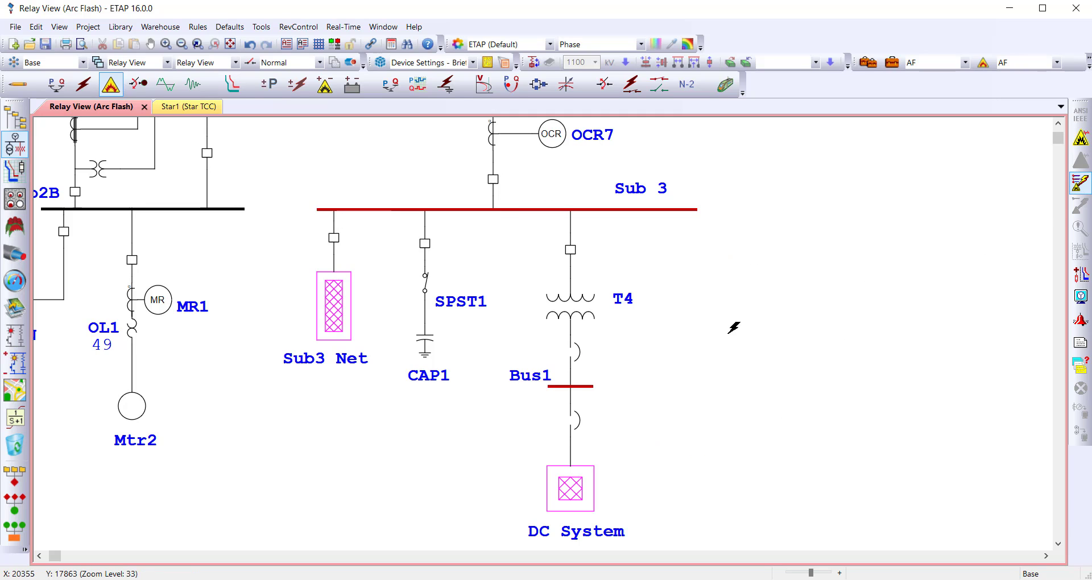
{"action": "left_click", "coordinate": [574, 385]}
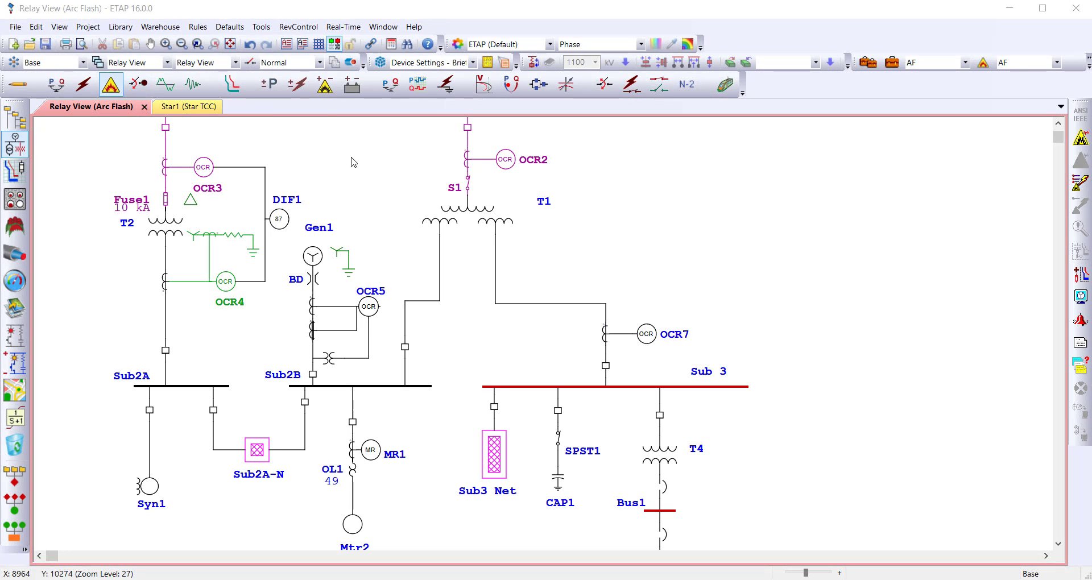
{"action": "left_click", "coordinate": [319, 63]}
{"action": "left_click", "coordinate": [298, 87]}
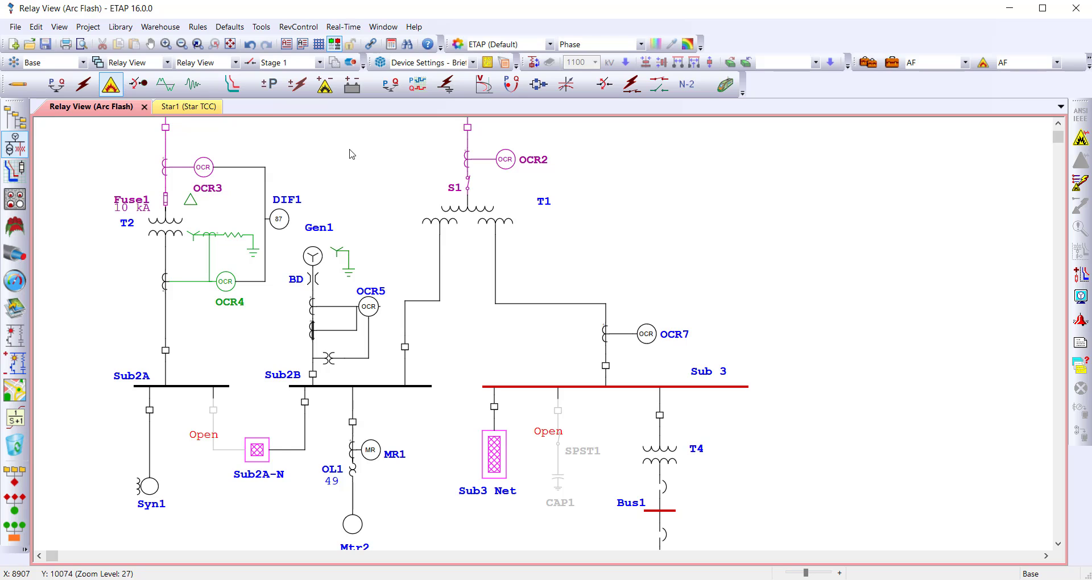
{"action": "left_click", "coordinate": [62, 64]}
{"action": "left_click", "coordinate": [56, 131]}
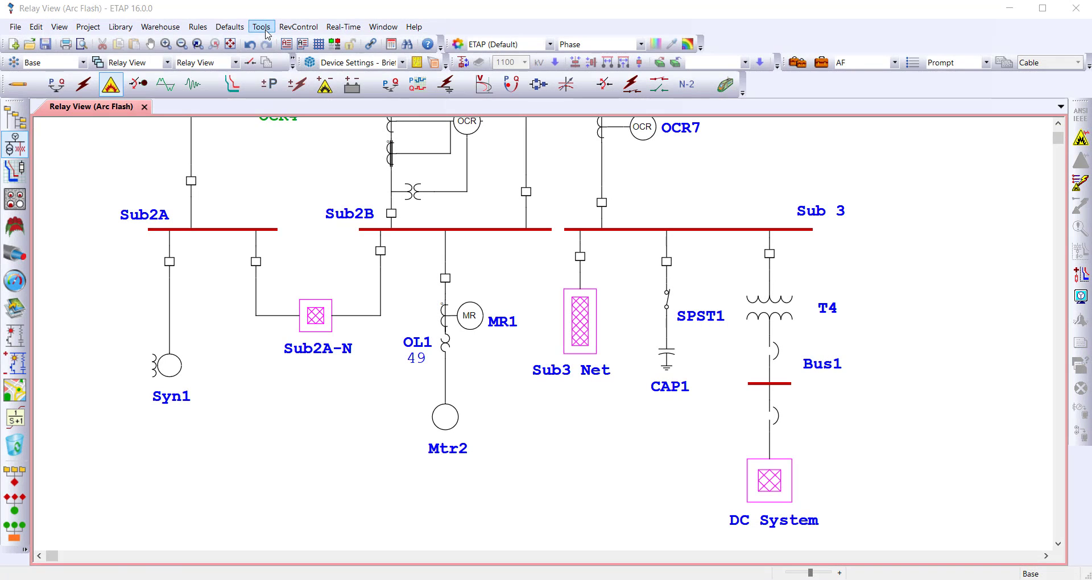
Inspect the Arc Flash preferences, including the multiple-source incident energy subtraction setting
{"action": "left_click", "coordinate": [262, 27]}
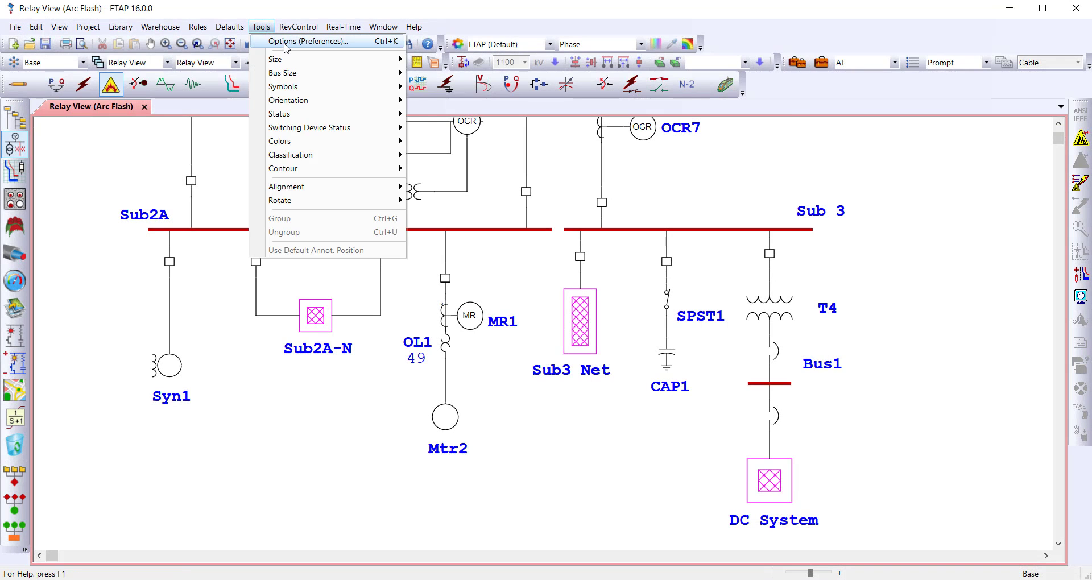
{"action": "left_click", "coordinate": [269, 39]}
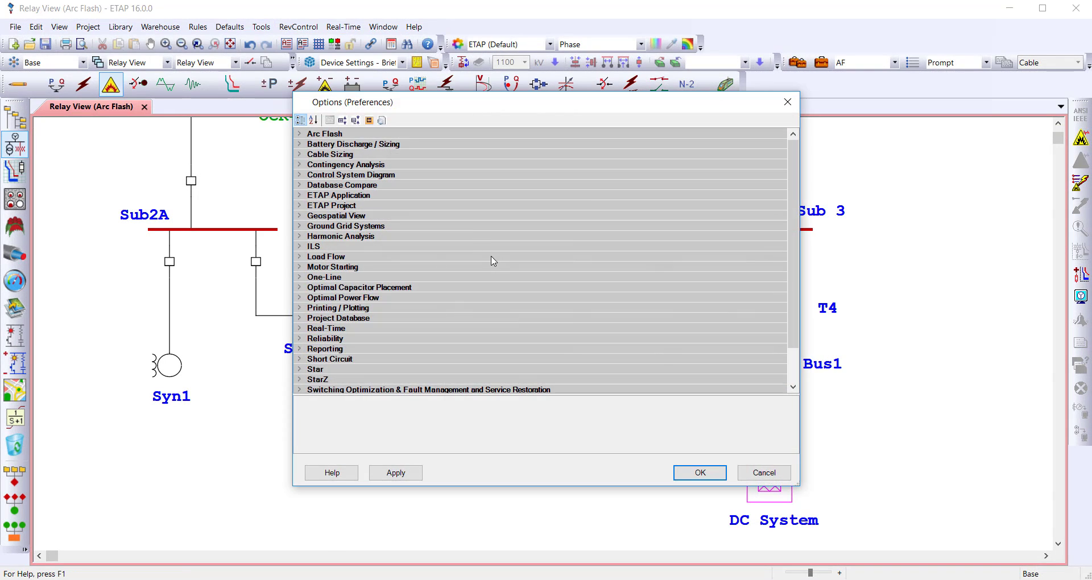
{"action": "left_click", "coordinate": [303, 135]}
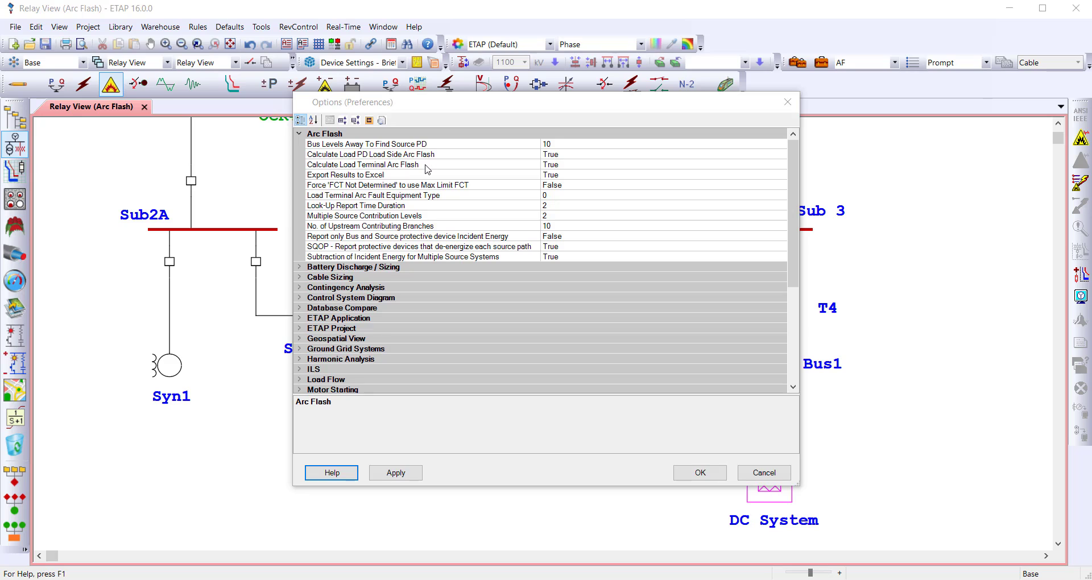
{"action": "left_click", "coordinate": [466, 258]}
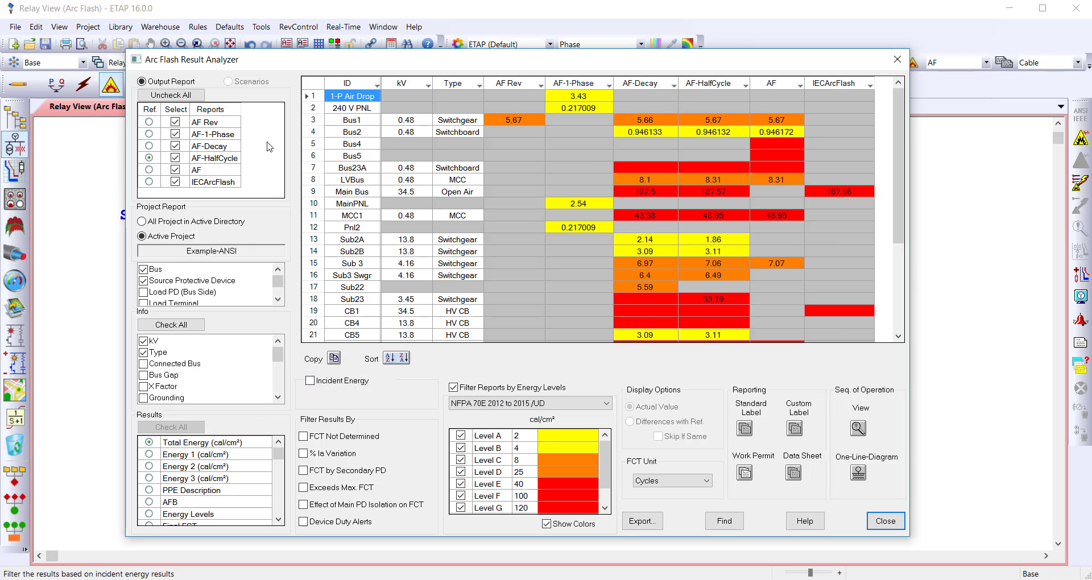
Show worst-case incident energy per device, select Main Bus through Sub23, and view their sequence of operation
{"action": "left_click", "coordinate": [309, 381]}
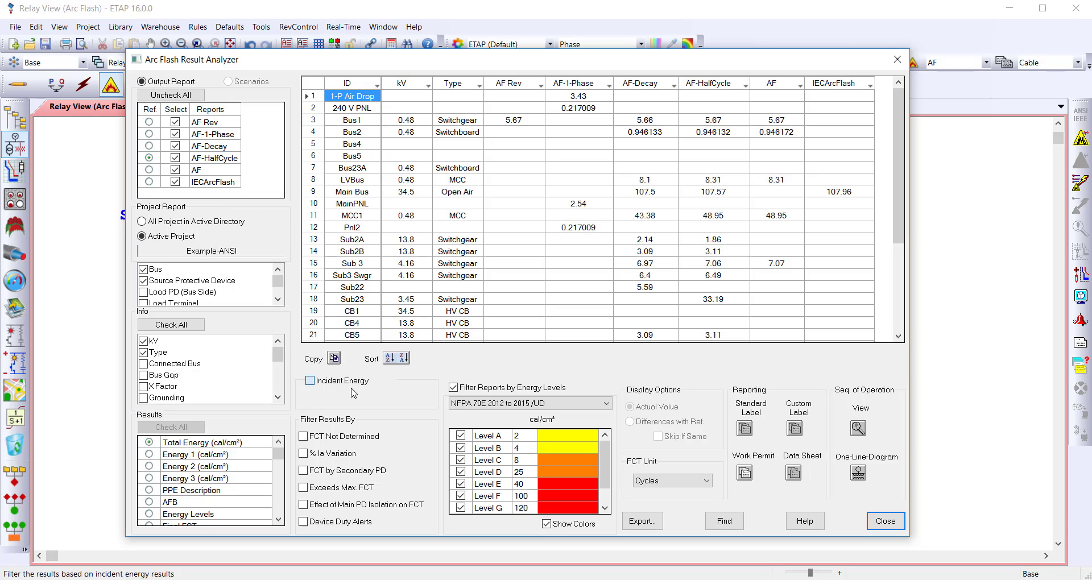
{"action": "key", "text": "space"}
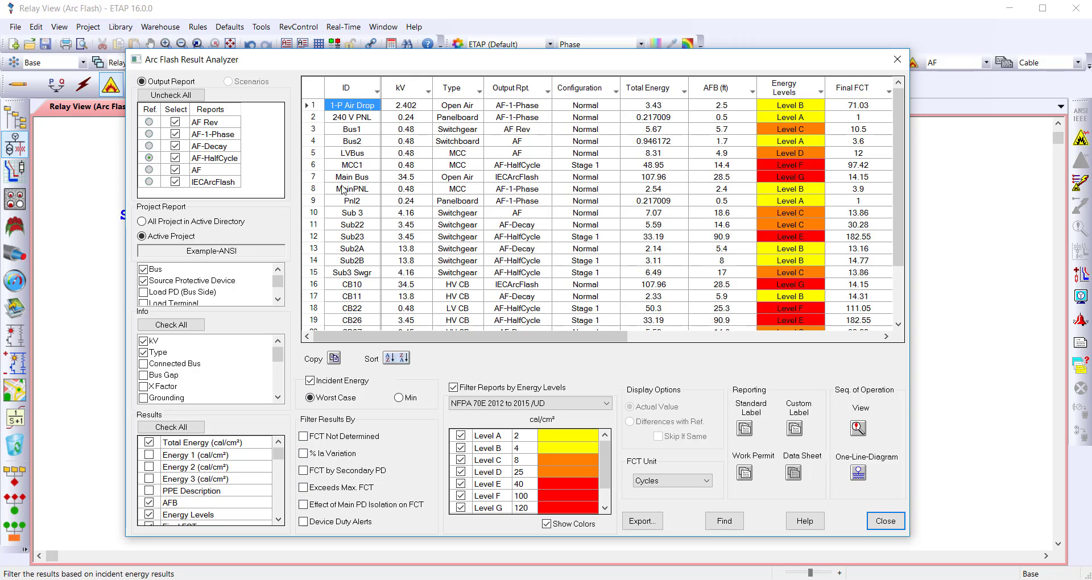
{"action": "left_click_drag", "start_coordinate": [313, 177], "coordinate": [313, 189]}
{"action": "left_click_drag", "start_coordinate": [314, 228], "coordinate": [315, 237]}
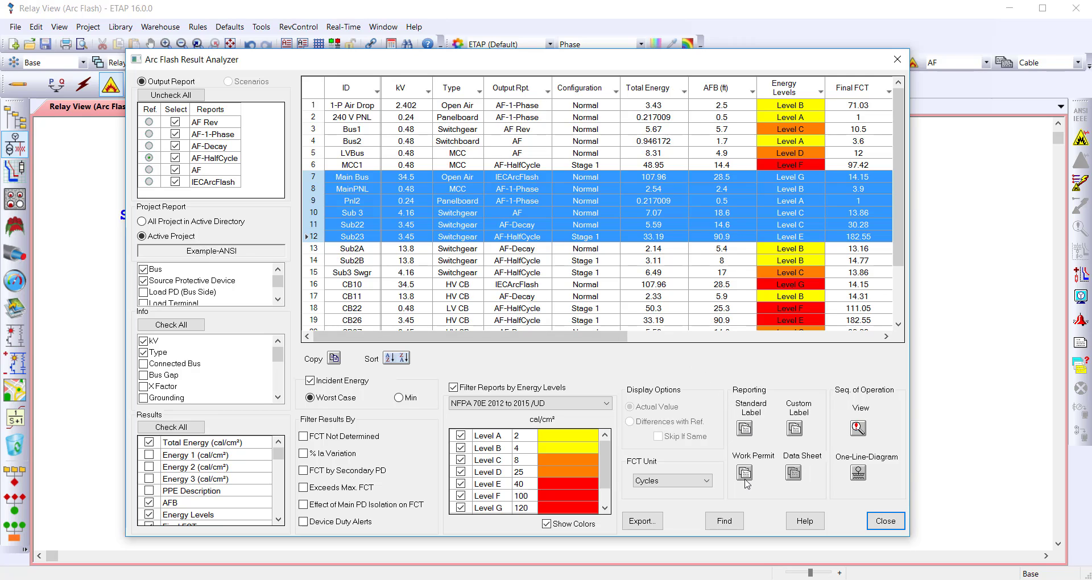
{"action": "left_click", "coordinate": [859, 428]}
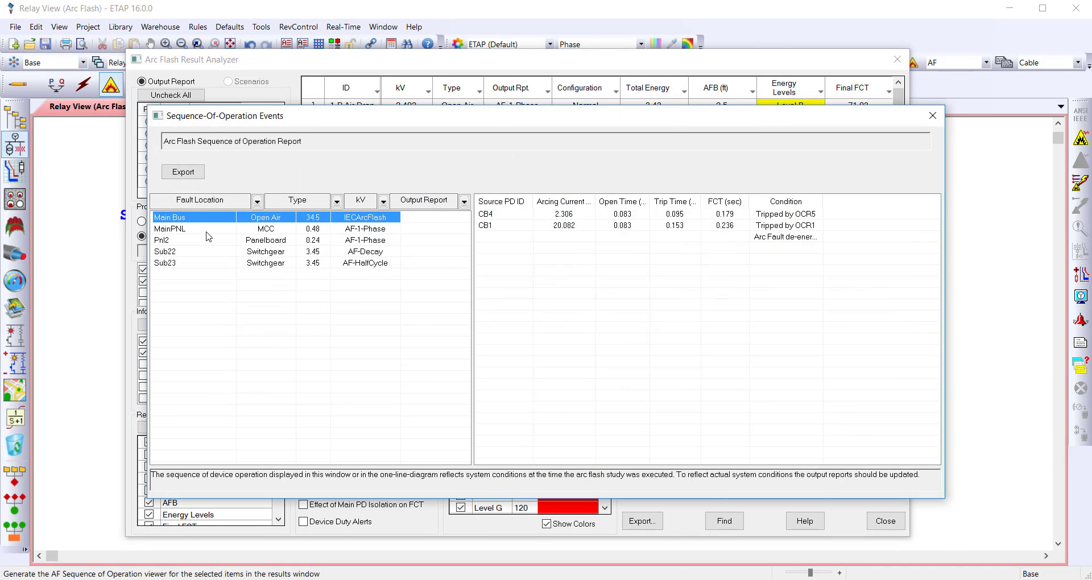
Review the trip events for MainPNL, Pnl2, Sub22 and Sub23 in turn
{"action": "left_click", "coordinate": [207, 232]}
{"action": "left_click", "coordinate": [206, 241]}
{"action": "left_click", "coordinate": [204, 252]}
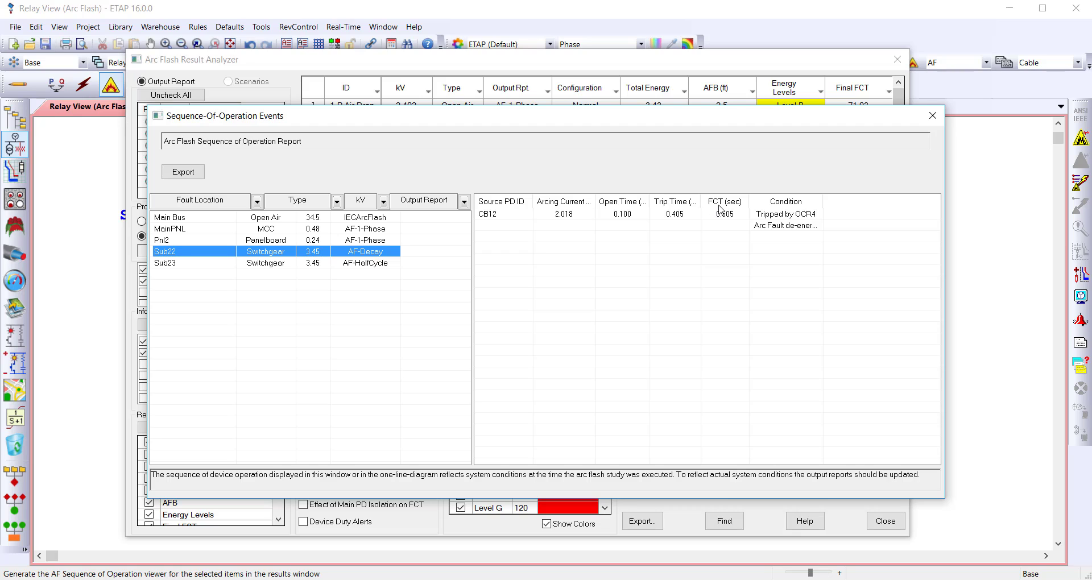
{"action": "left_click", "coordinate": [311, 265]}
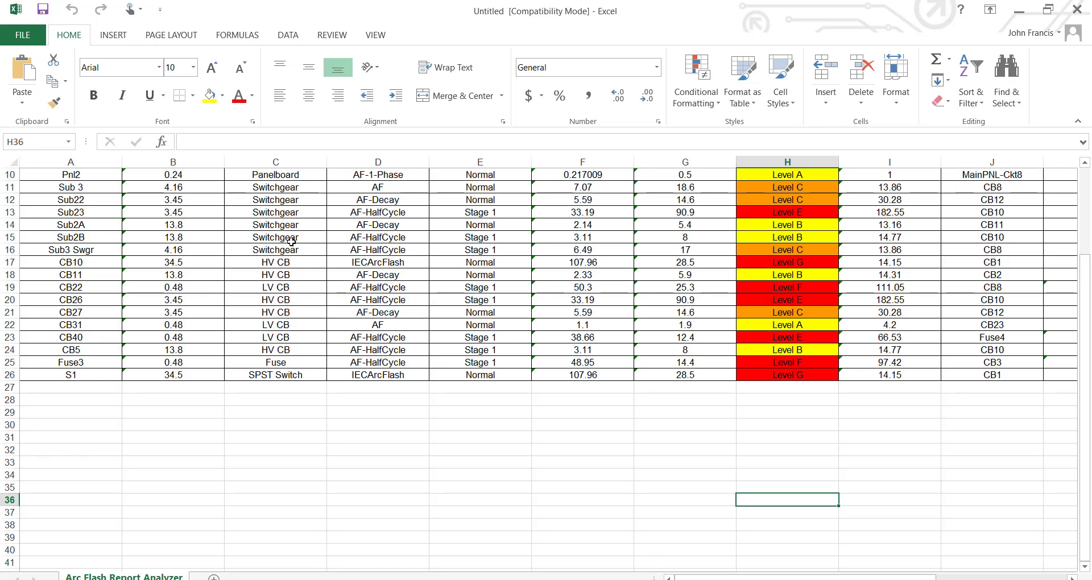
{"action": "scroll", "coordinate": [295, 248], "scroll_direction": "up", "scroll_amount": 3}
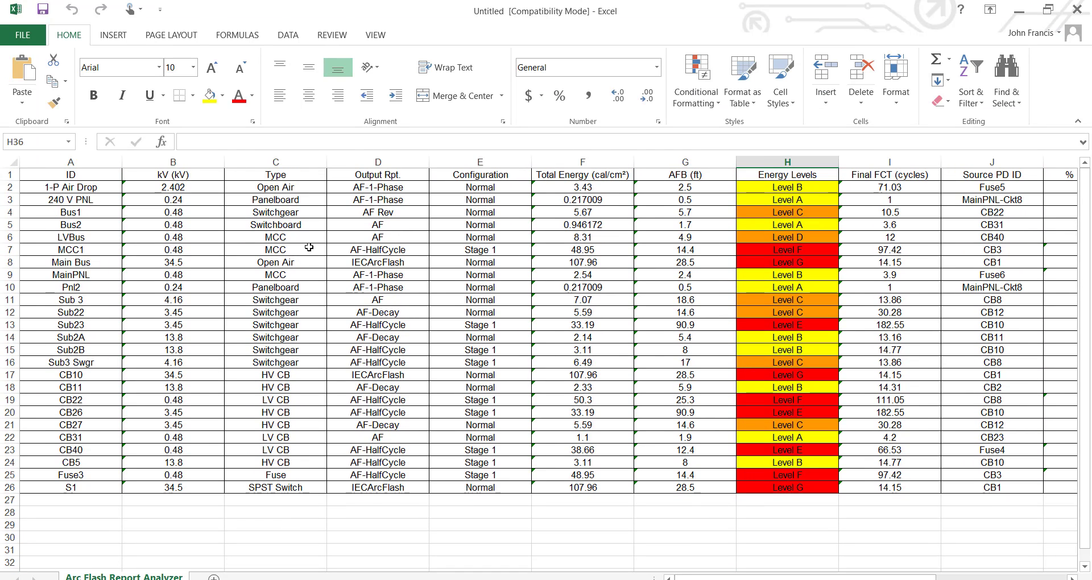